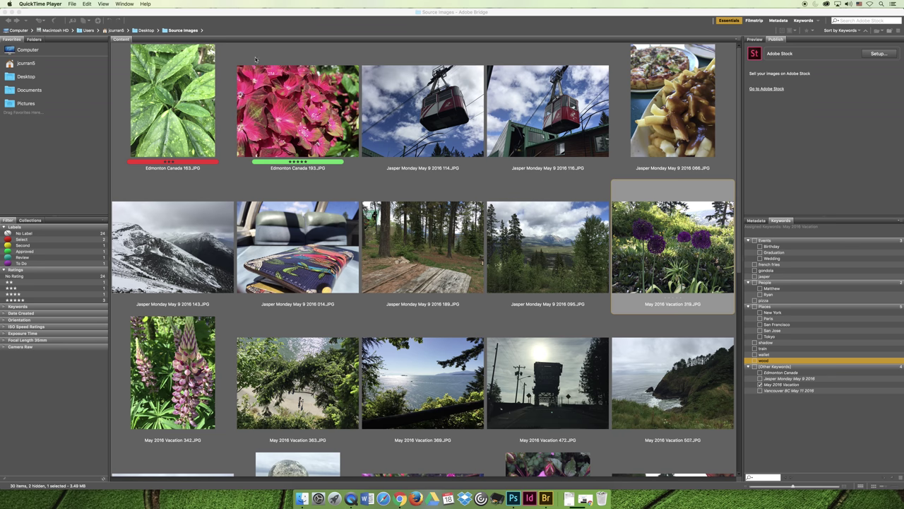
# Step: Bring Bridge in front of QuickTime Player and select all 30 photos in Source Images
pyautogui.click(102, 4)
pyautogui.click(212, 61)
pyautogui.click(122, 61)
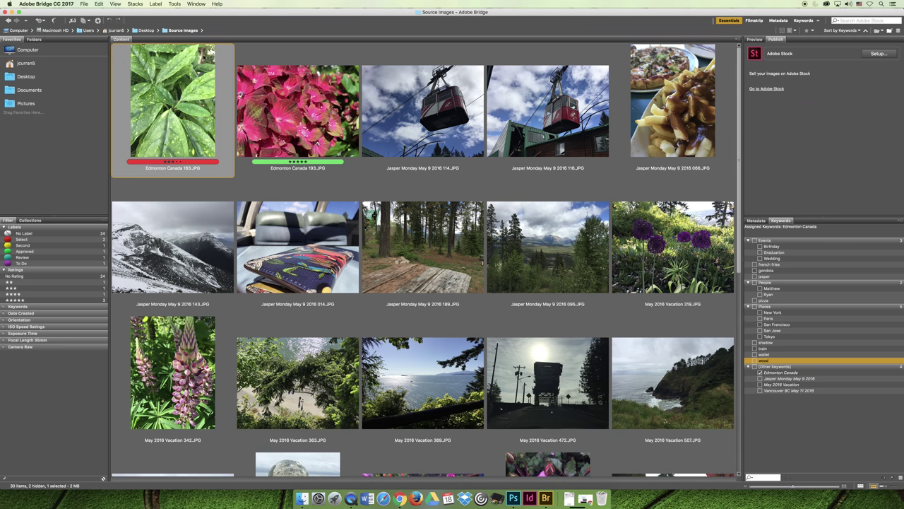
pyautogui.press('super+a')
pyautogui.click(115, 3)
pyautogui.click(115, 3)
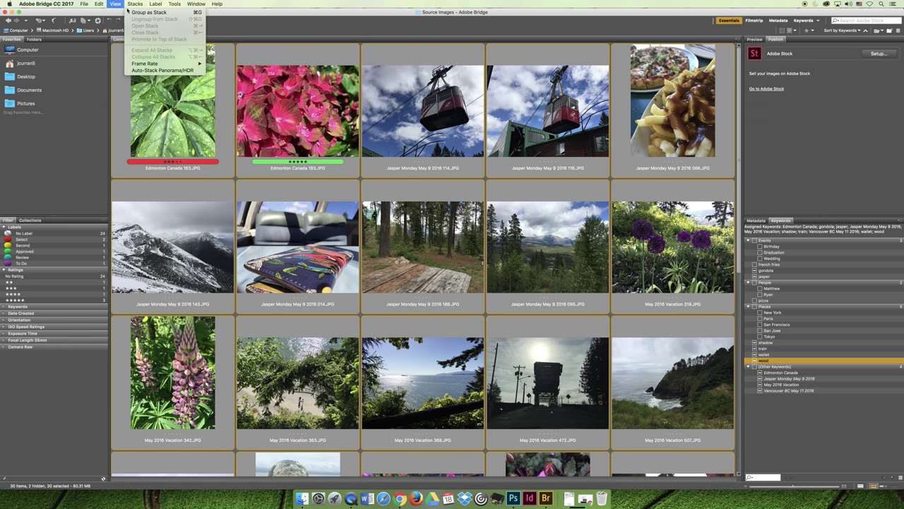
pyautogui.click(115, 4)
pyautogui.moveTo(164, 129)
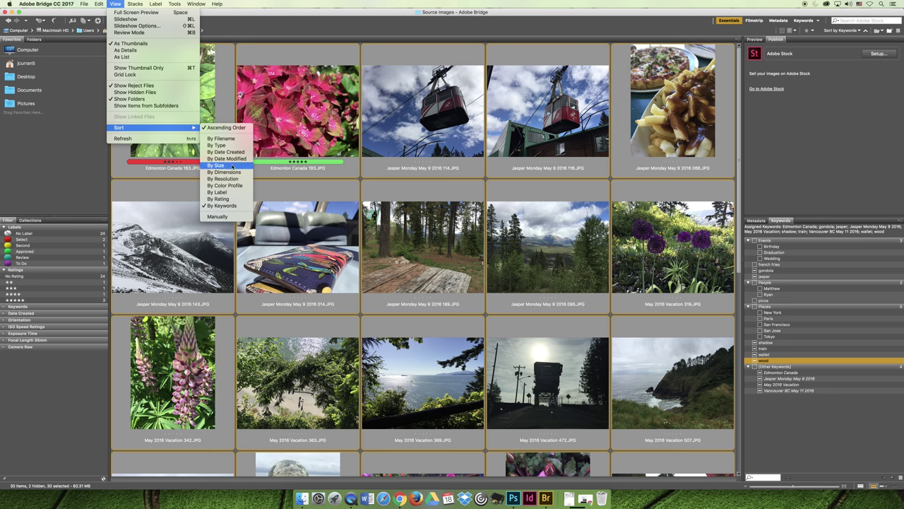
pyautogui.click(218, 199)
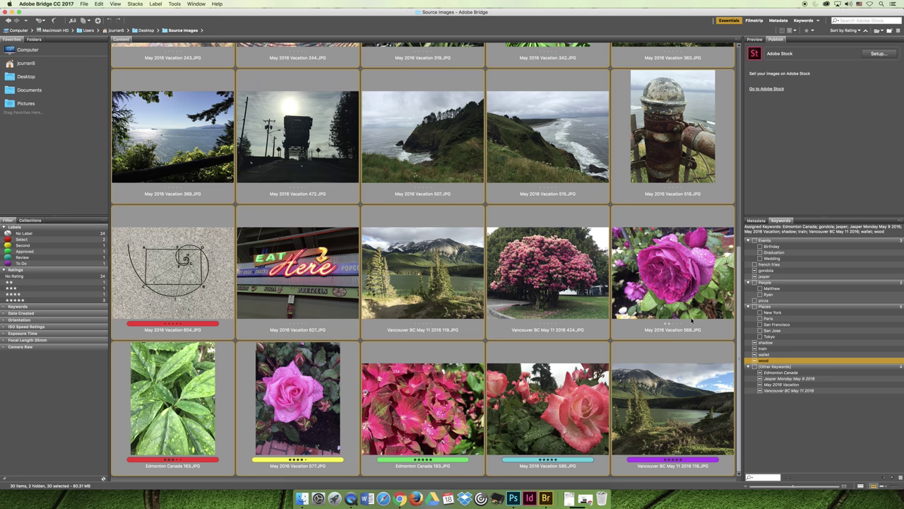
pyautogui.click(115, 4)
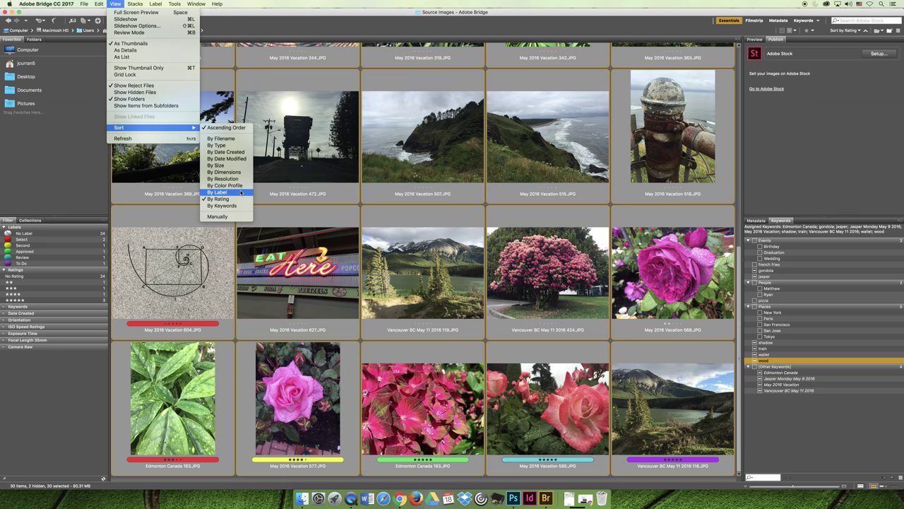
pyautogui.click(239, 193)
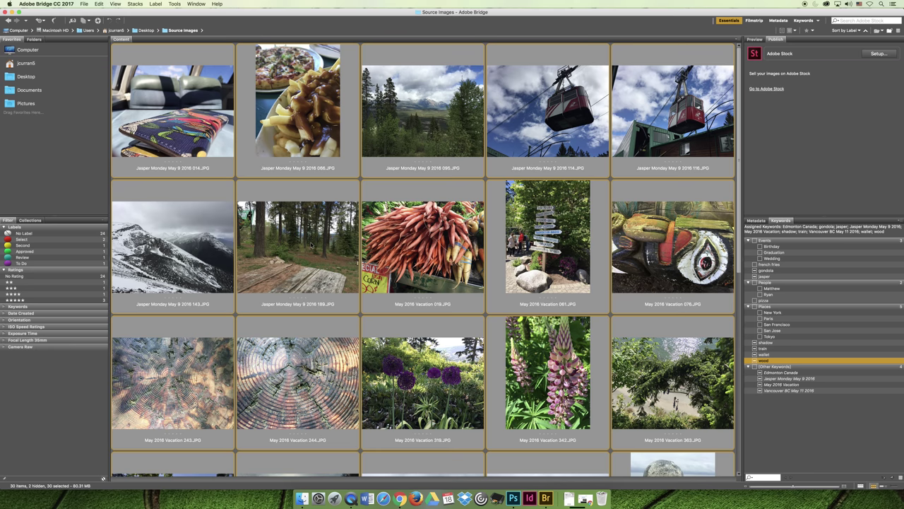
pyautogui.scroll(-5, 313, 238)
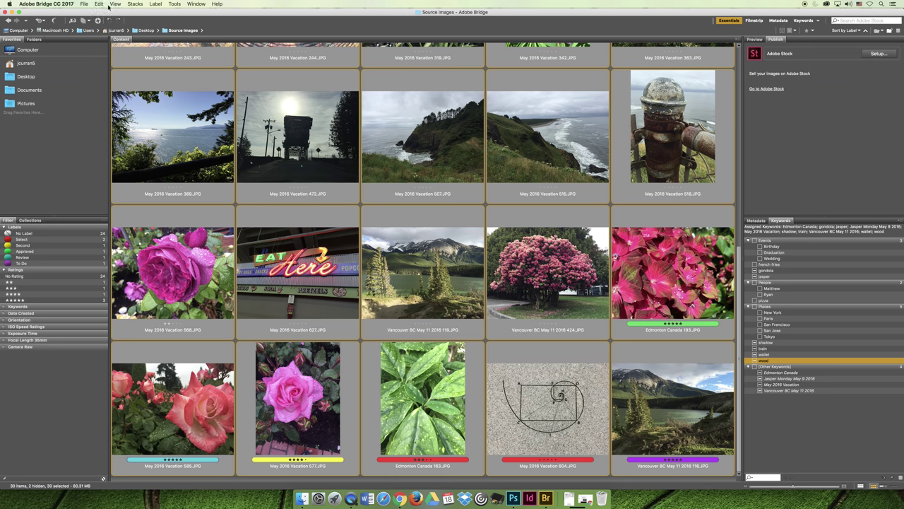
pyautogui.click(112, 4)
pyautogui.moveTo(156, 128)
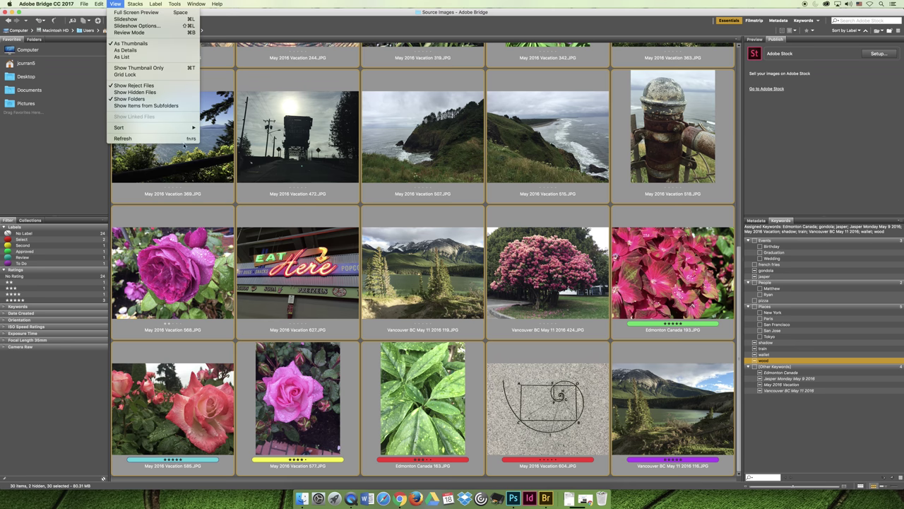
pyautogui.click(227, 205)
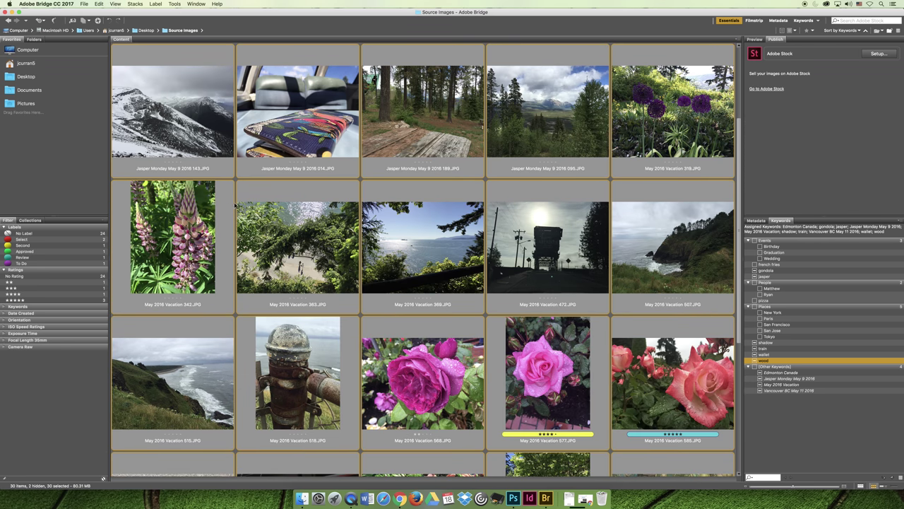
pyautogui.scroll(-5, 325, 199)
pyautogui.scroll(5, 325, 198)
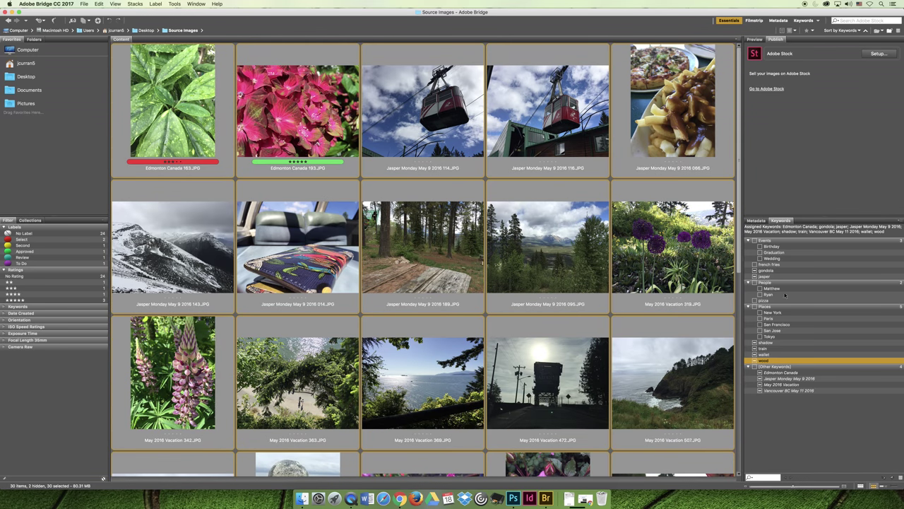
# Step: Run a Find on the 'wood' keyword with Look in set to Source Images, listing six photos
pyautogui.rightClick(766, 361)
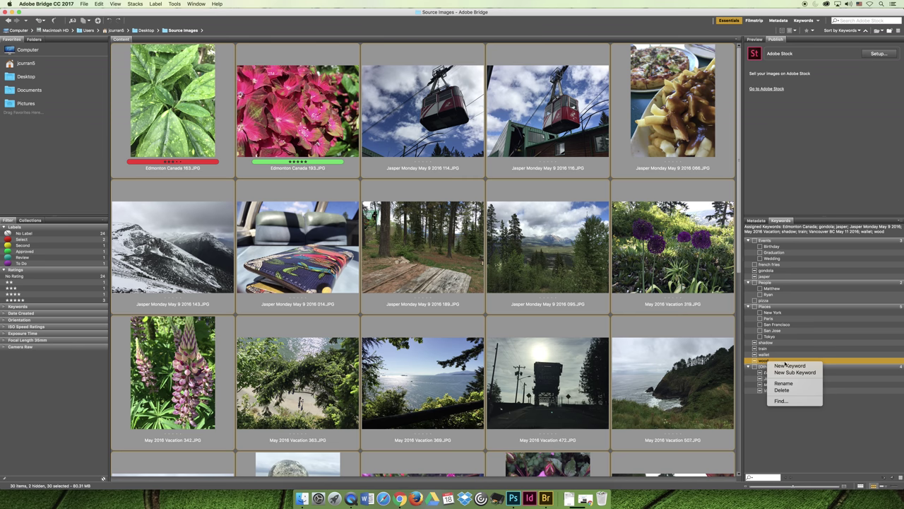
pyautogui.click(780, 401)
pyautogui.moveTo(444, 195); pyautogui.dragTo(354, 151)
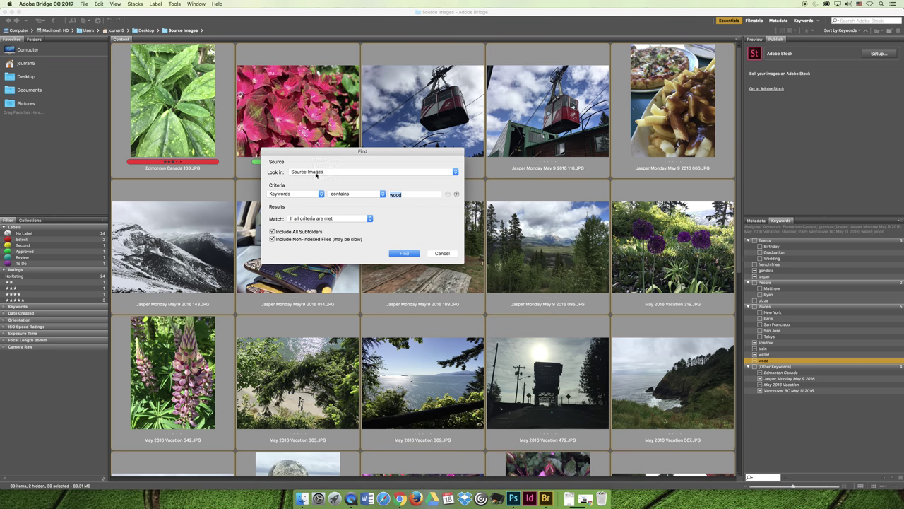
pyautogui.click(315, 172)
pyautogui.click(316, 173)
pyautogui.click(420, 194)
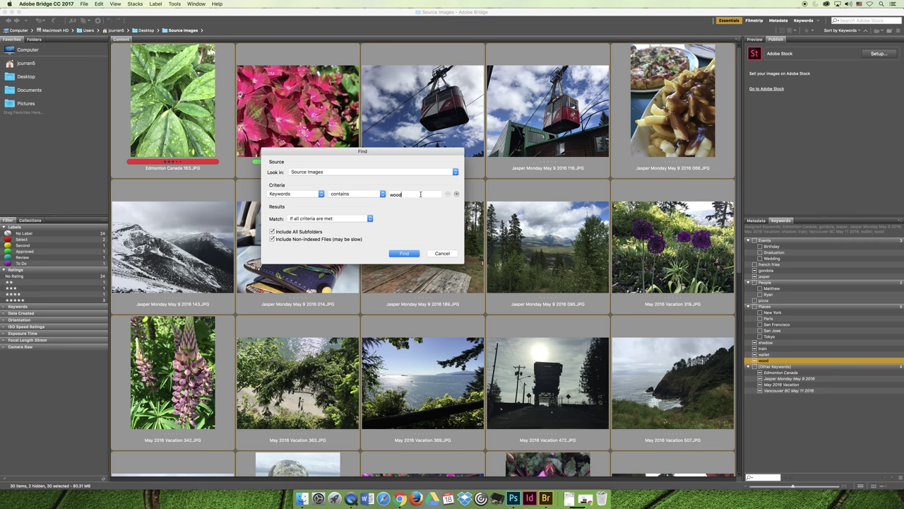
pyautogui.click(405, 253)
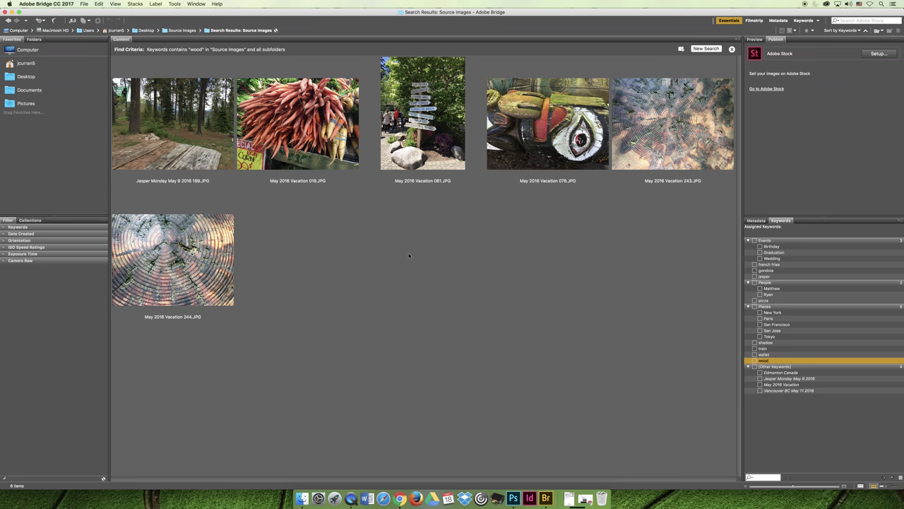
pyautogui.click(149, 259)
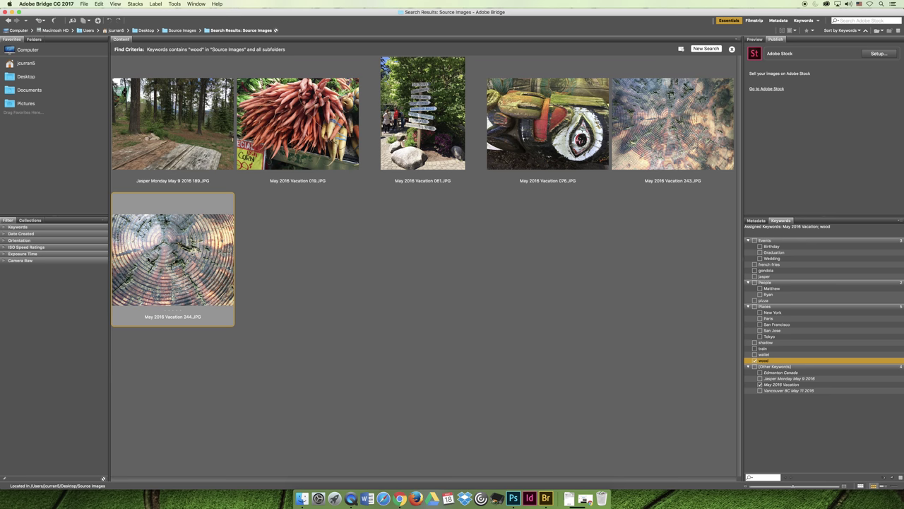
pyautogui.click(379, 263)
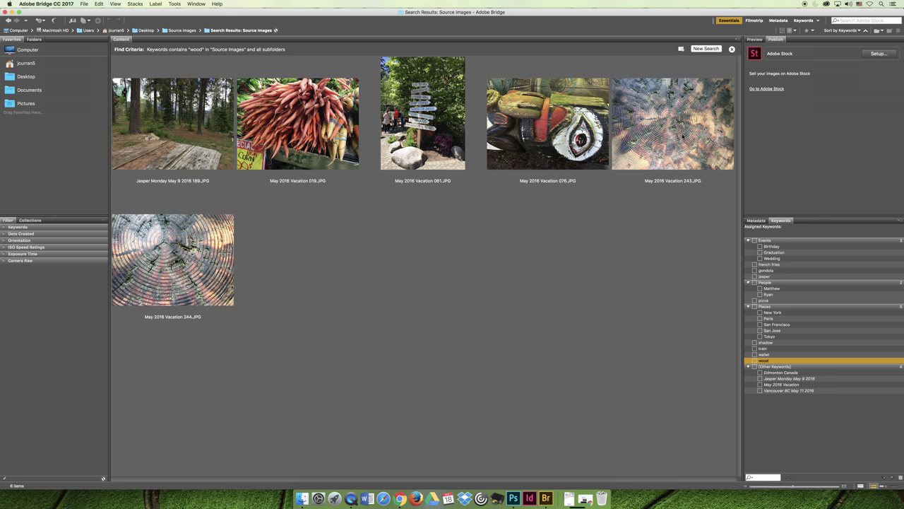
pyautogui.click(671, 138)
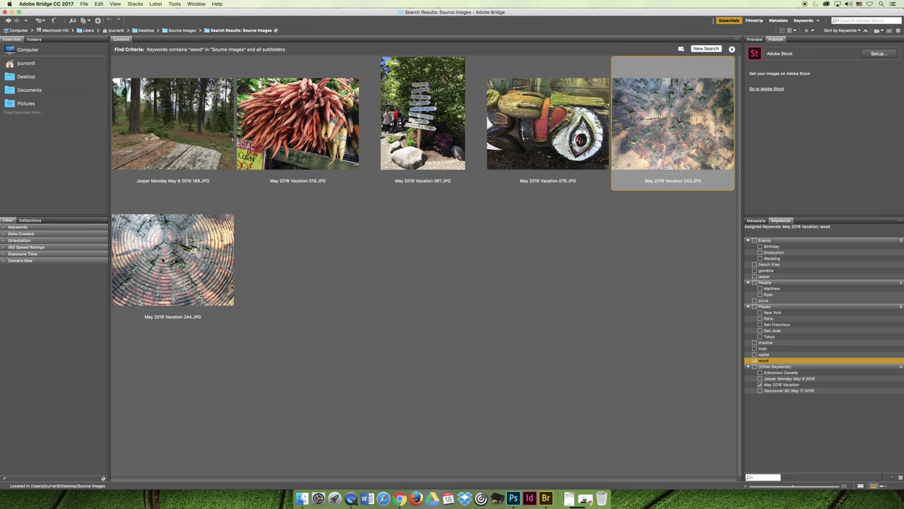
pyautogui.press('Right')
pyautogui.press('Up')
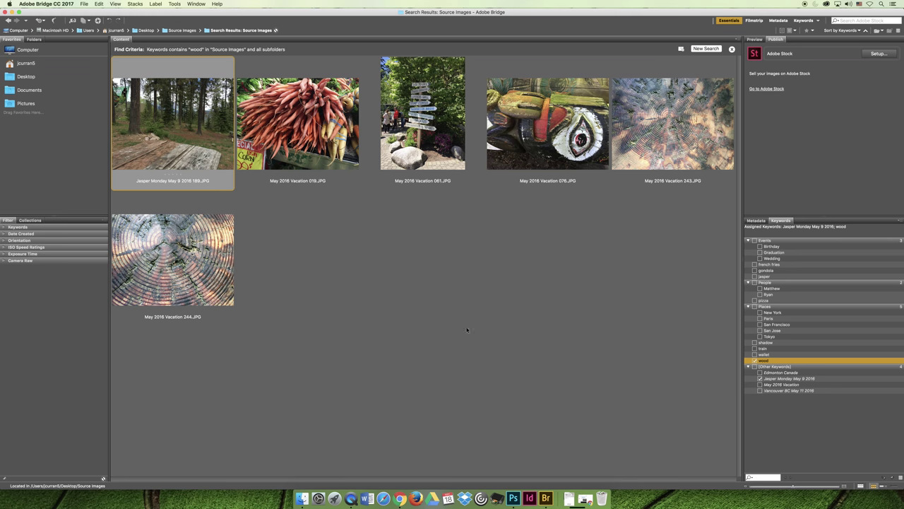
pyautogui.press('Right')
pyautogui.click(524, 161)
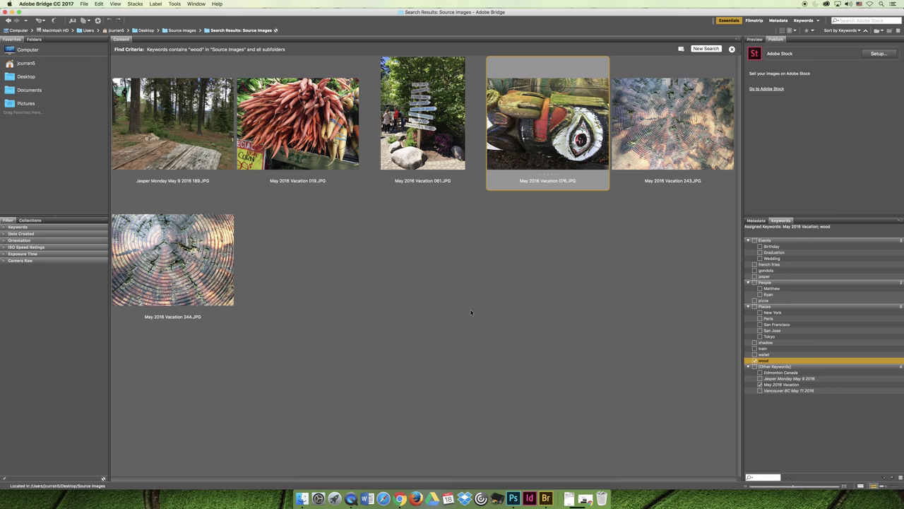
pyautogui.click(152, 245)
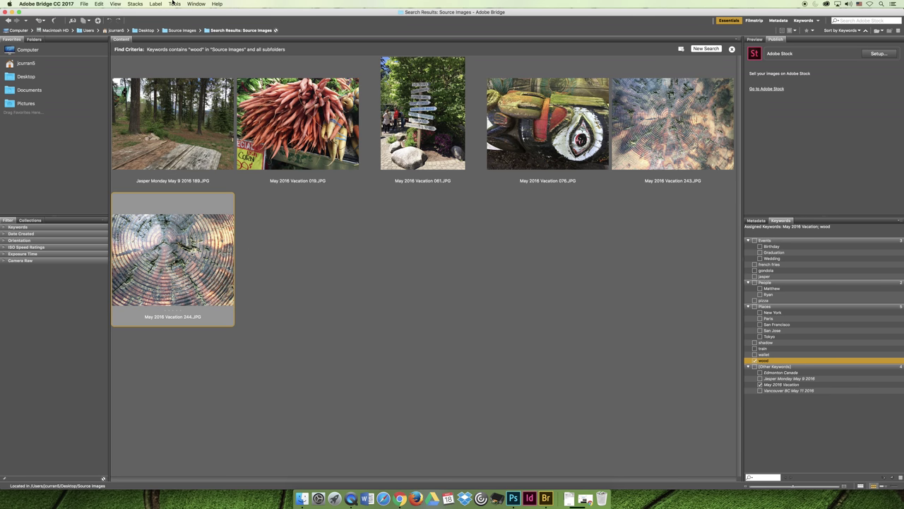
pyautogui.click(174, 4)
# Step: Launch Tools > Photoshop > Contact Sheet II for the six selected wood photos
pyautogui.moveTo(195, 66)
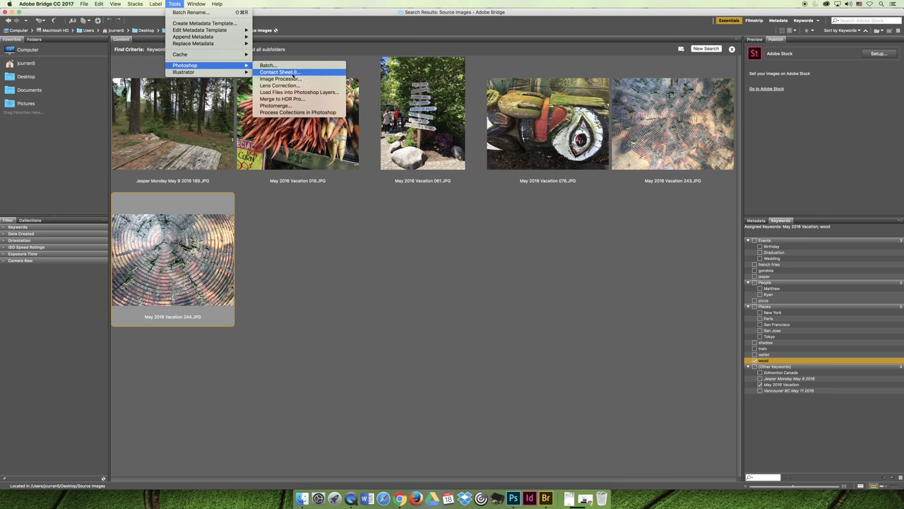
pyautogui.click(290, 73)
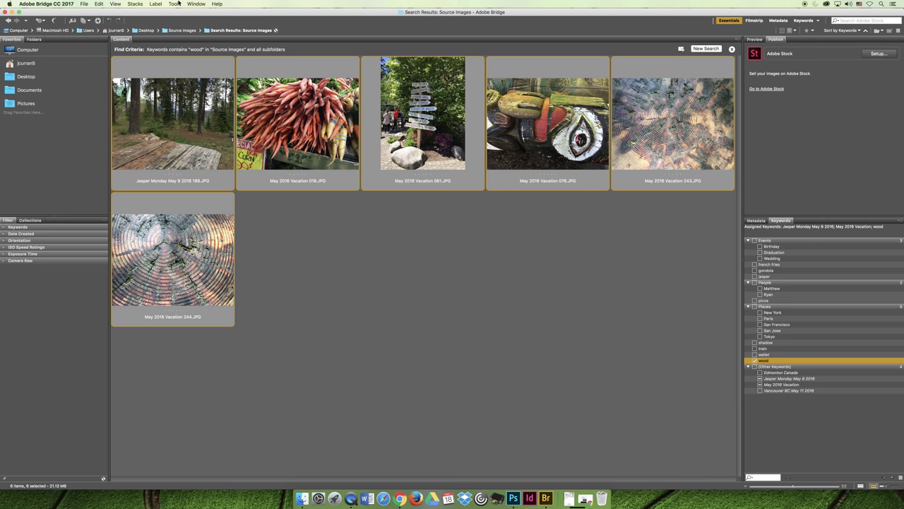
pyautogui.click(177, 4)
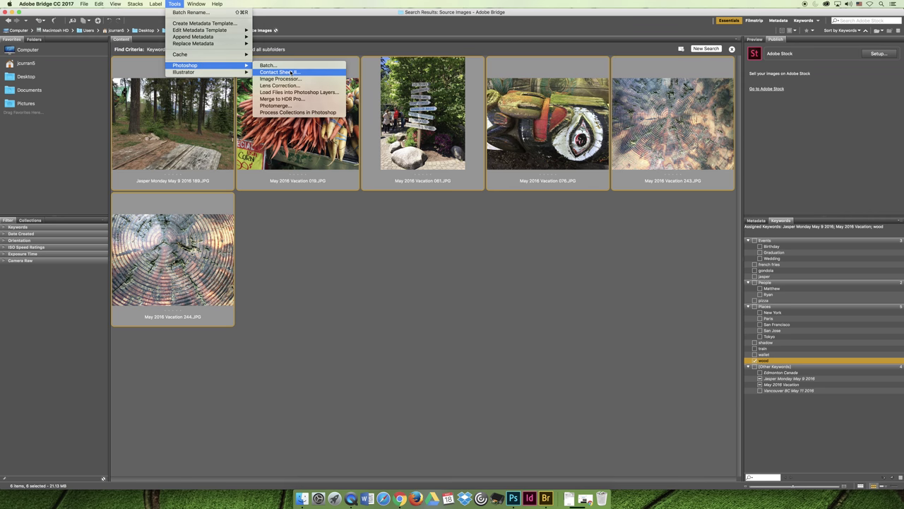
pyautogui.click(281, 72)
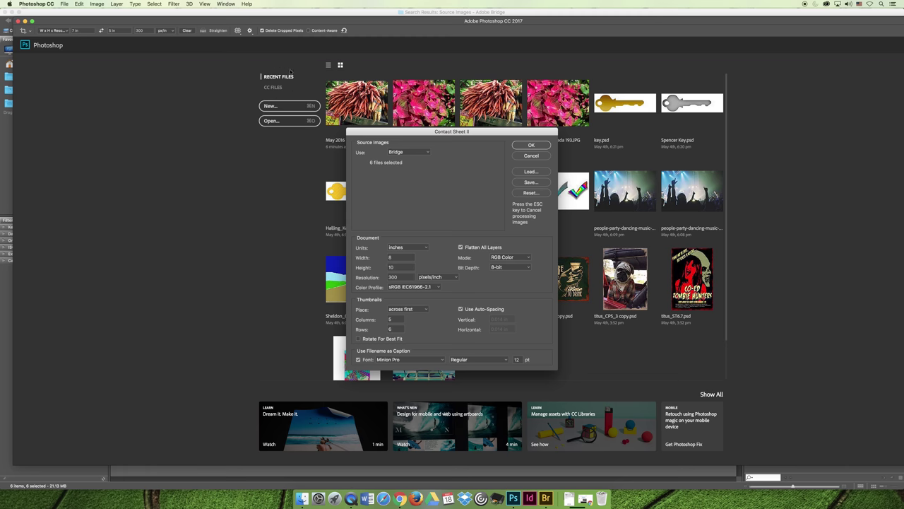
# Step: Build ContactSheet-001 from the six wood photos, then close the document
pyautogui.click(533, 145)
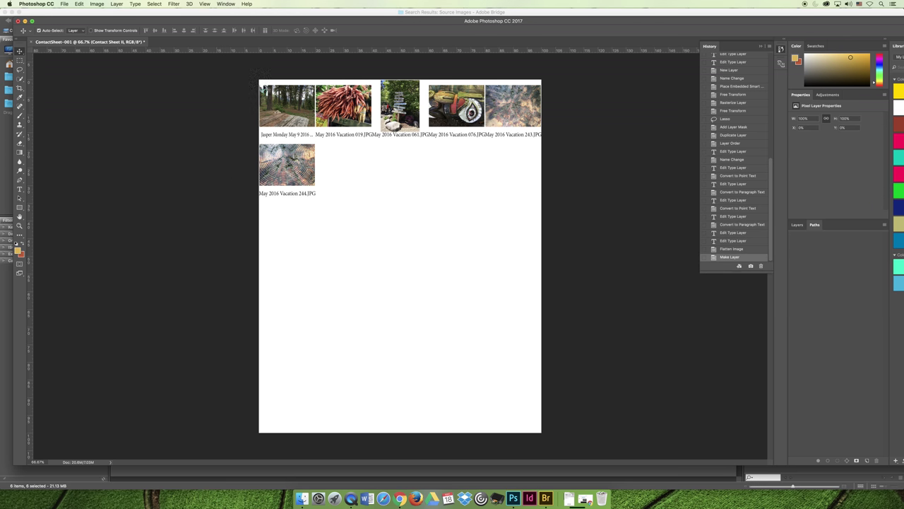
pyautogui.click(18, 21)
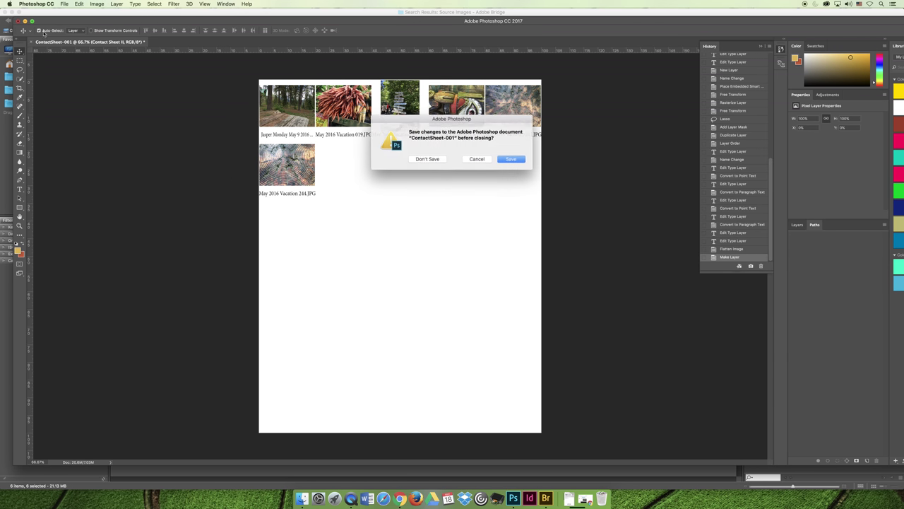
# Step: Discard the contact sheet without saving and return to Bridge with photo 244 selected
pyautogui.click(426, 157)
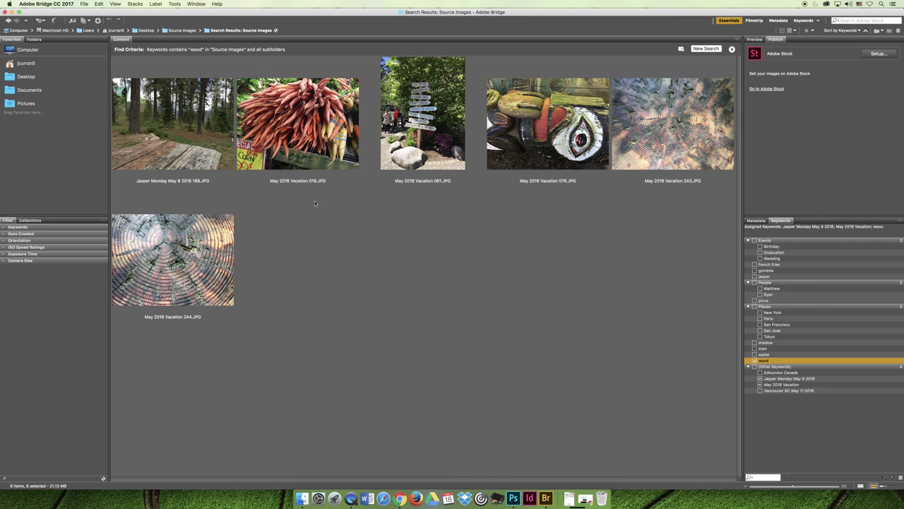
pyautogui.click(338, 34)
pyautogui.click(194, 262)
pyautogui.click(175, 4)
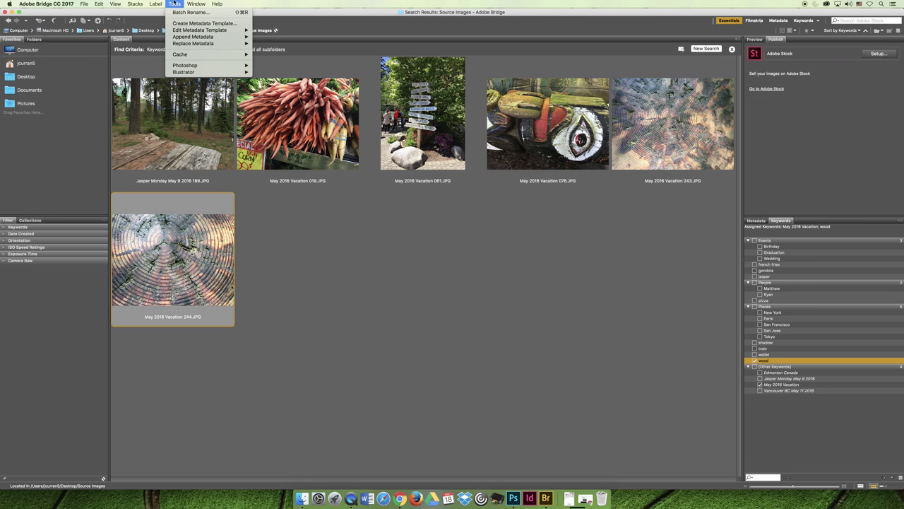
pyautogui.moveTo(200, 67)
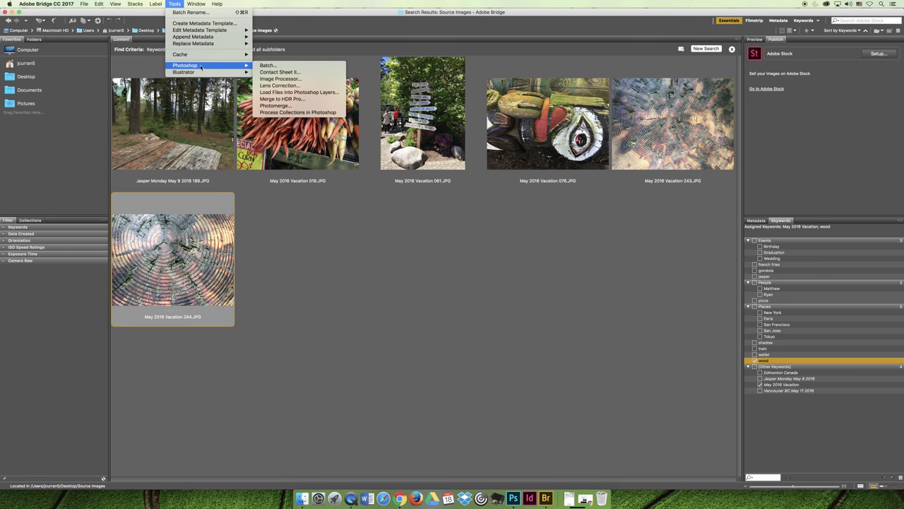
pyautogui.click(284, 93)
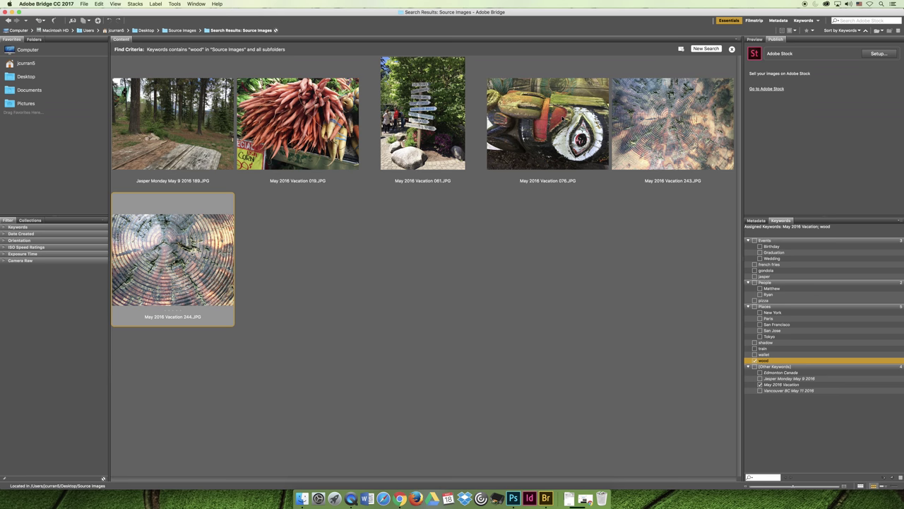
# Step: Load photos 076, 019 and 244 into Photoshop as layers of one document
pyautogui.click(567, 115)
pyautogui.keyDown('super'); pyautogui.click(307, 129); pyautogui.keyUp('super')
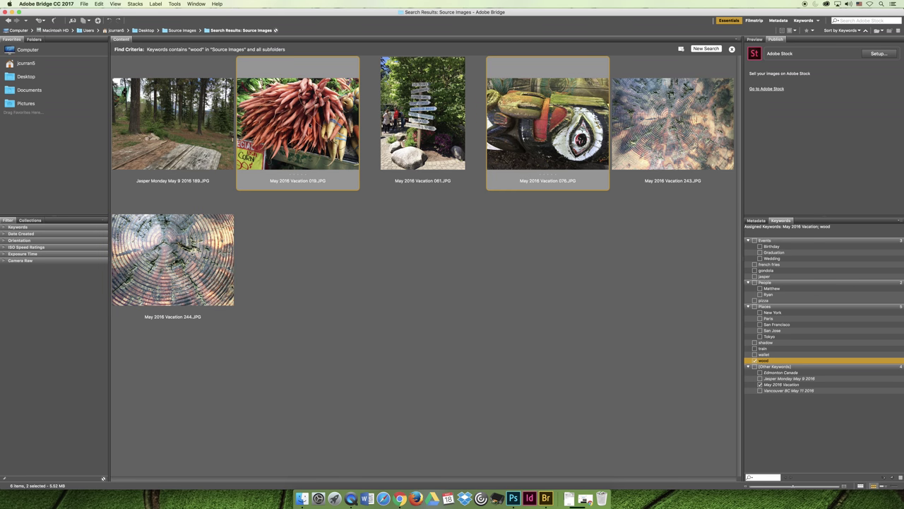
pyautogui.keyDown('super'); pyautogui.click(205, 269); pyautogui.keyUp('super')
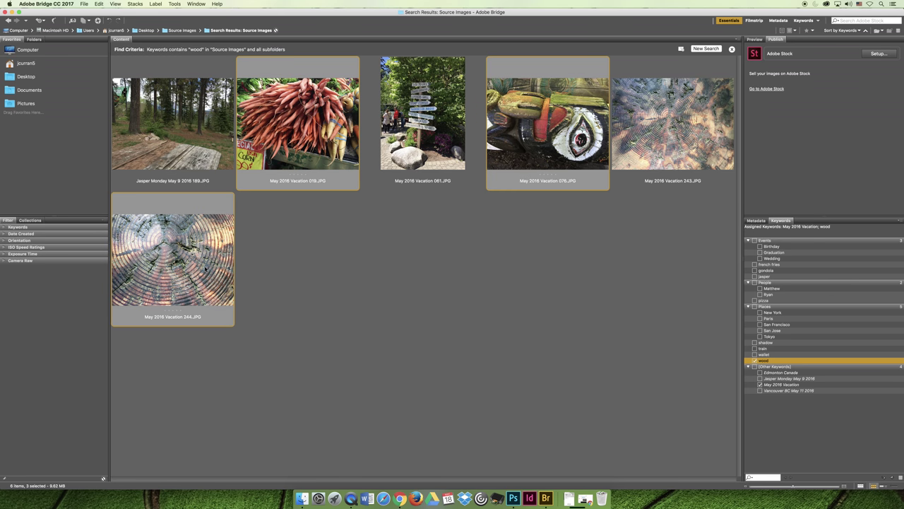
pyautogui.click(170, 4)
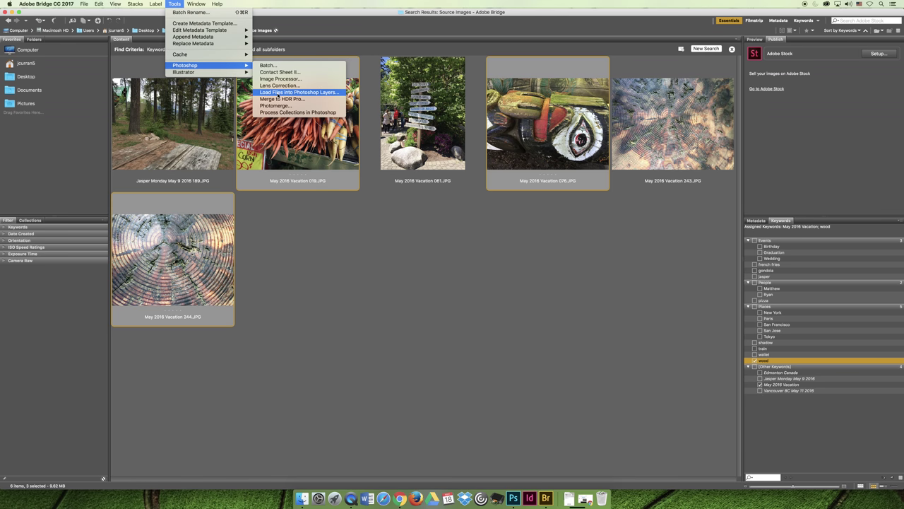
pyautogui.click(279, 93)
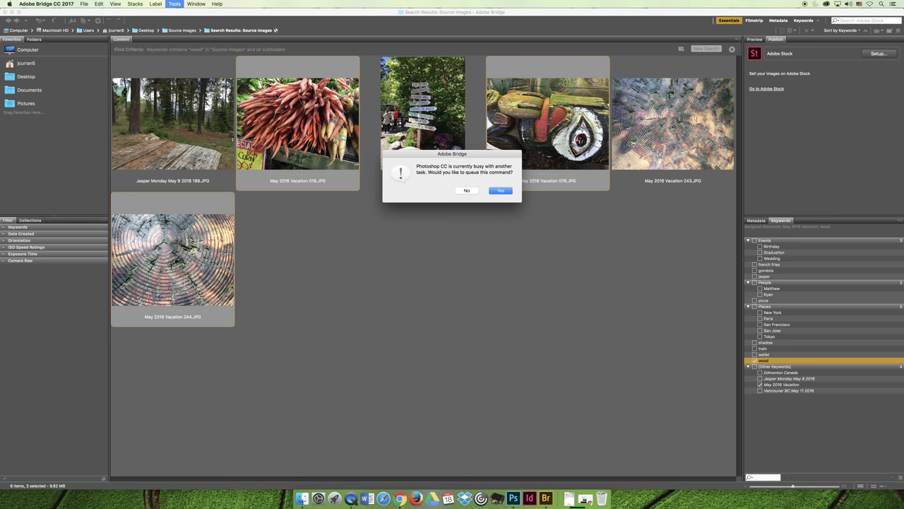
pyautogui.click(501, 190)
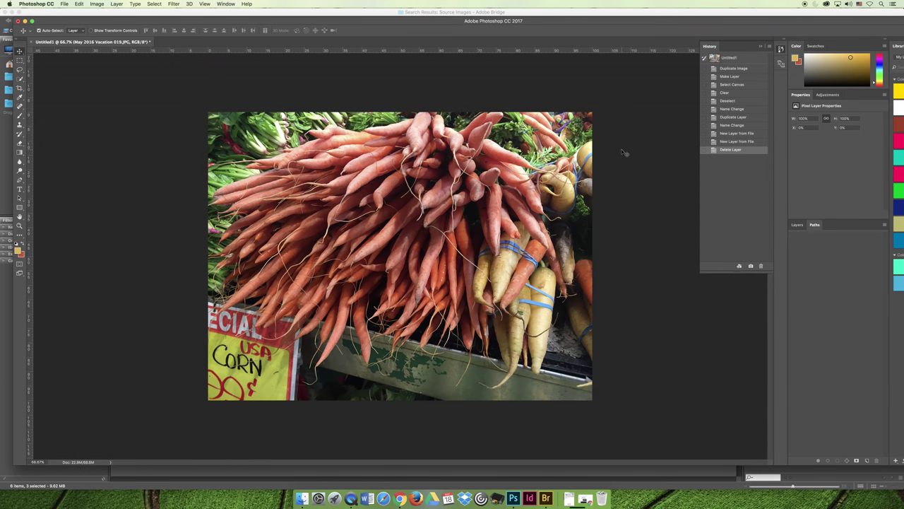
# Step: Hide the carrot, totem and wood-rings layers, then make all three visible again
pyautogui.click(797, 224)
pyautogui.click(794, 266)
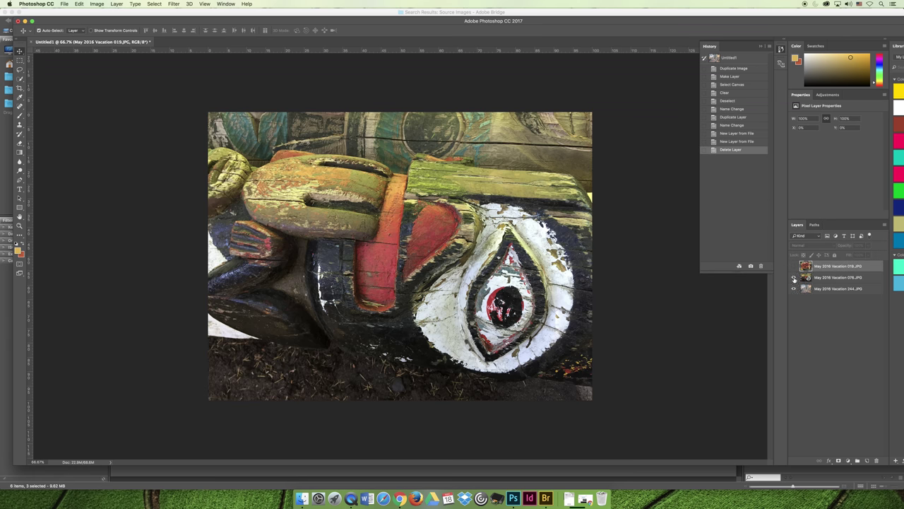
pyautogui.click(794, 278)
pyautogui.click(794, 288)
pyautogui.moveTo(794, 266); pyautogui.dragTo(794, 290)
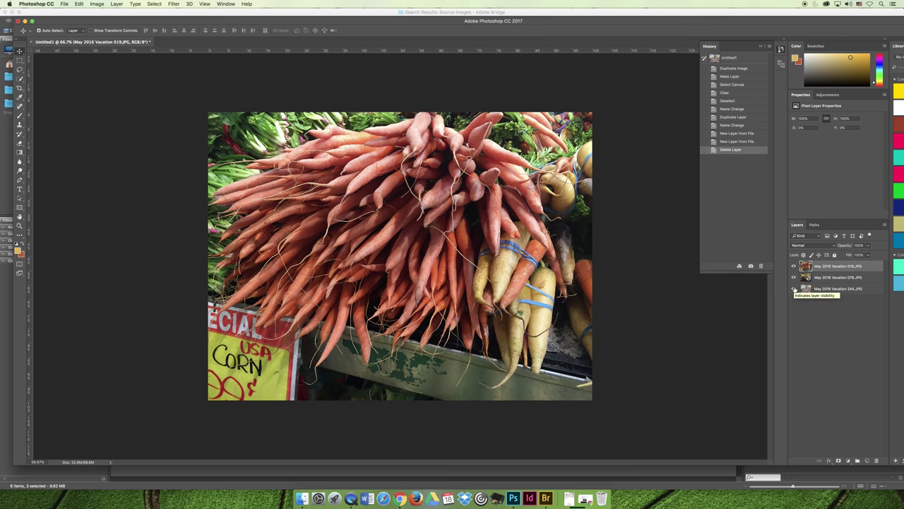
# Step: Close Untitled1 without saving and clear the photo selection in Bridge
pyautogui.click(17, 22)
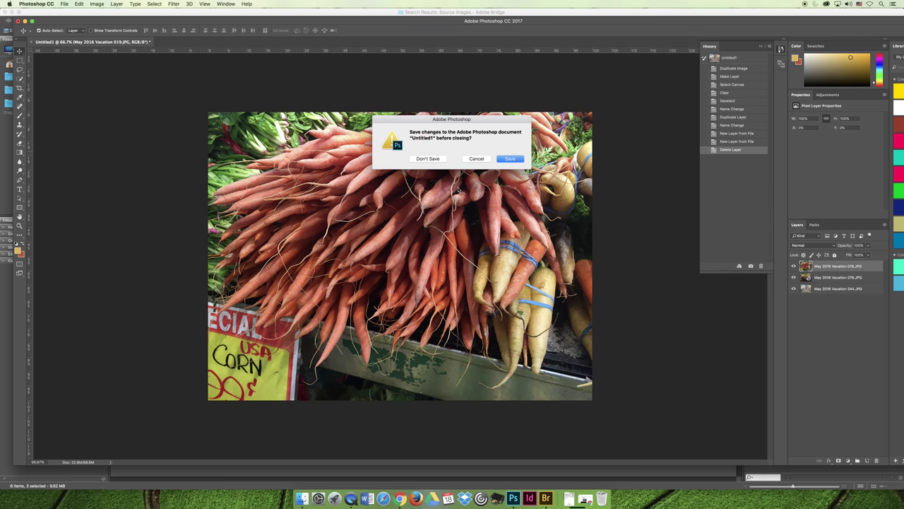
pyautogui.click(430, 158)
pyautogui.click(357, 231)
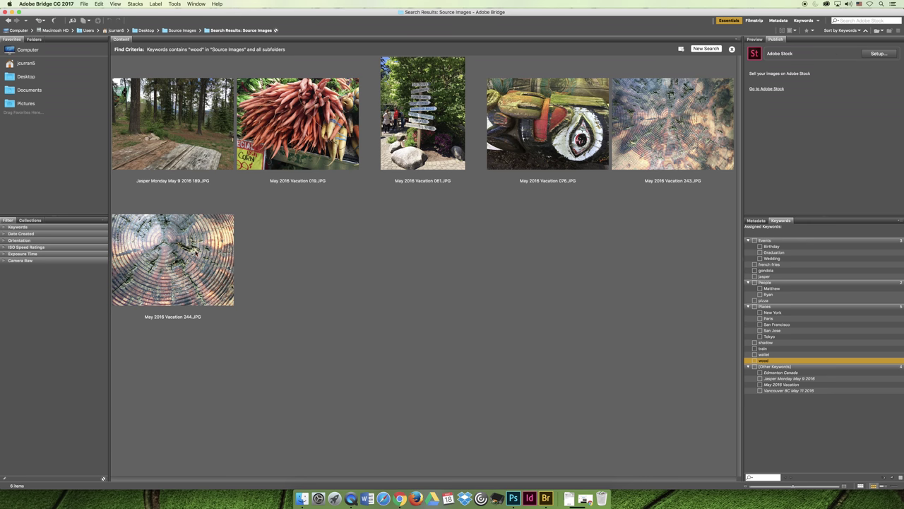
# Step: Open May 2016 Vacation 244.JPG with Adobe Photoshop CC 2017 from its thumbnail's context menu
pyautogui.rightClick(194, 248)
pyautogui.moveTo(236, 259)
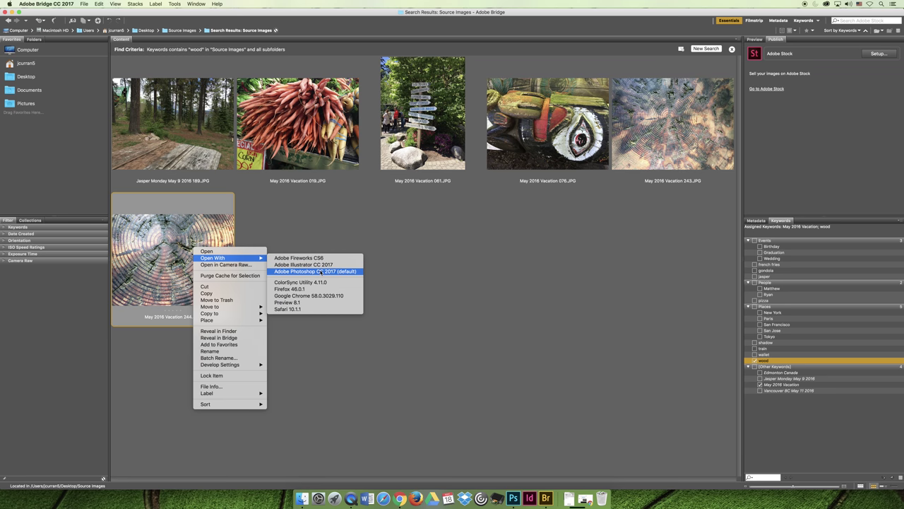
pyautogui.click(283, 272)
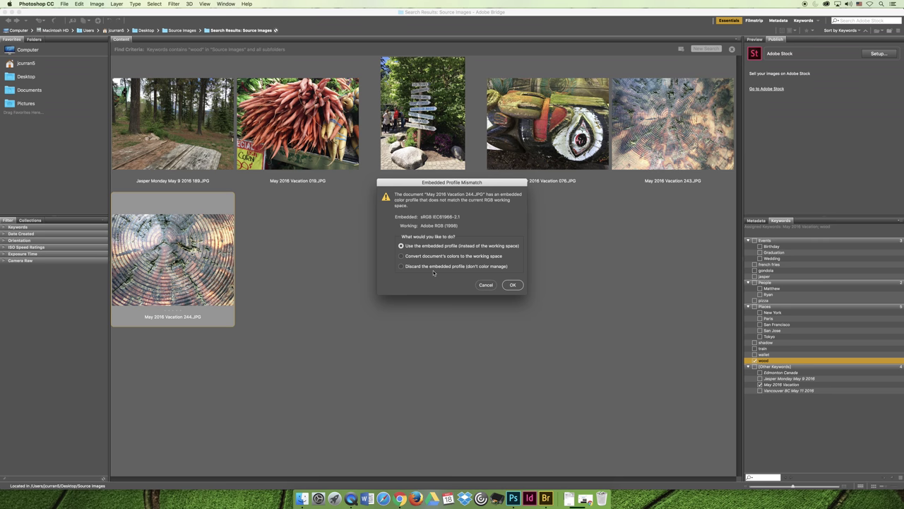
# Step: Convert the photo to the Adobe RGB working space and save it as a Photoshop PSD on the Desktop
pyautogui.click(402, 257)
pyautogui.click(513, 284)
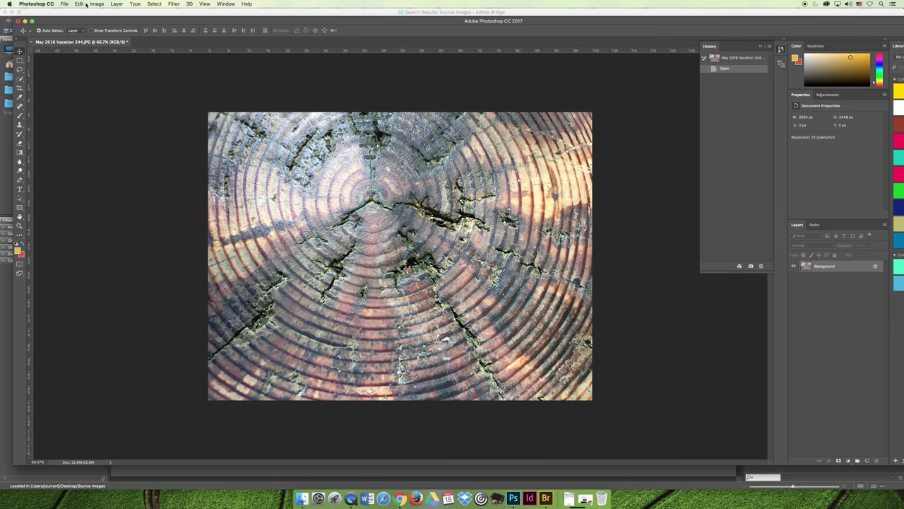
pyautogui.click(64, 4)
pyautogui.click(87, 78)
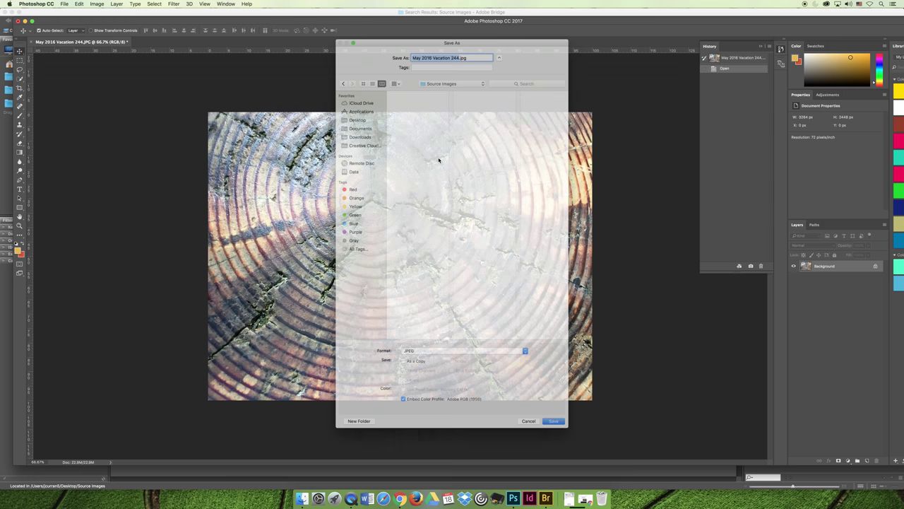
pyautogui.click(455, 359)
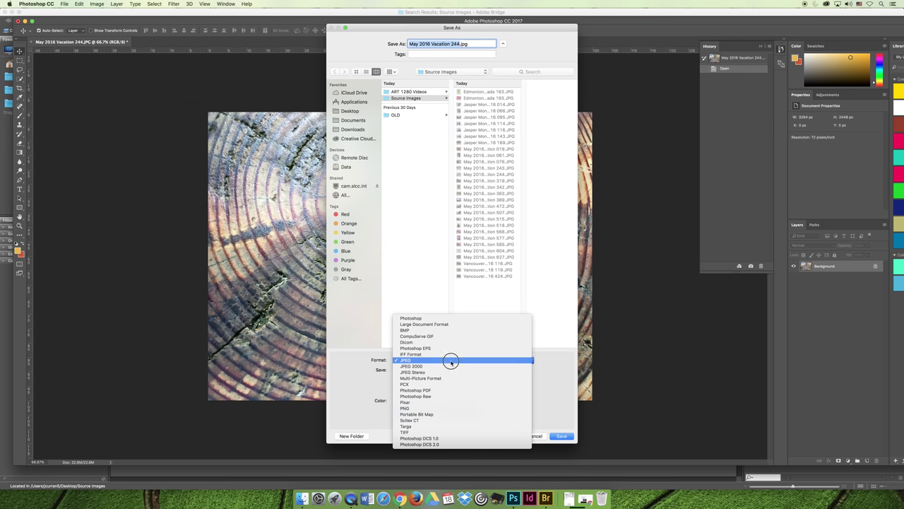
pyautogui.click(464, 319)
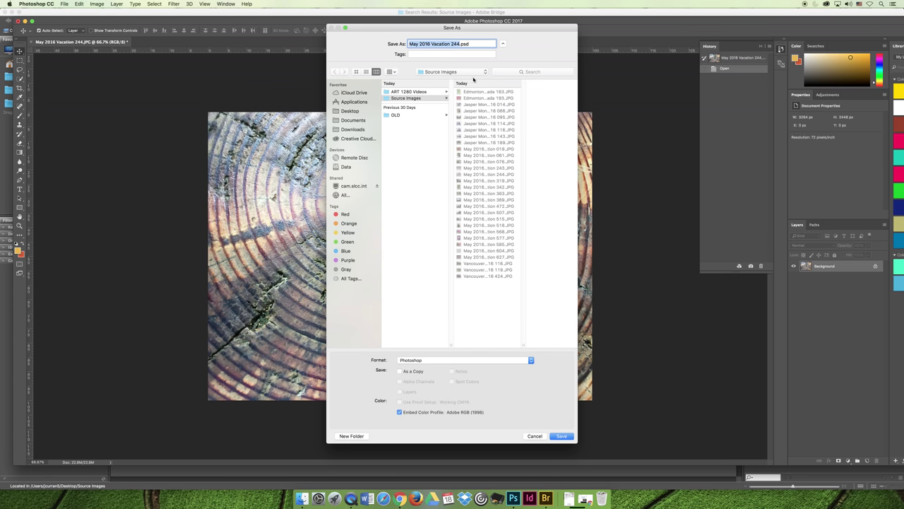
pyautogui.click(431, 75)
pyautogui.click(432, 80)
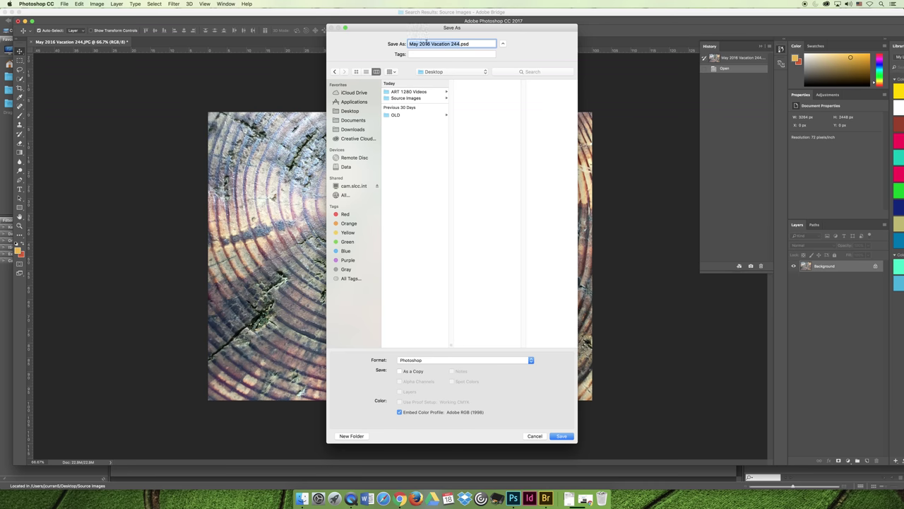
pyautogui.click(562, 436)
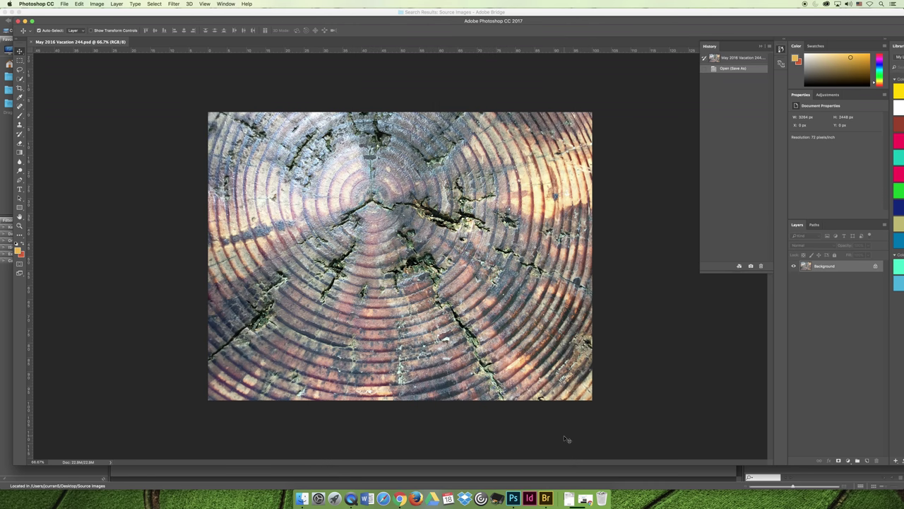